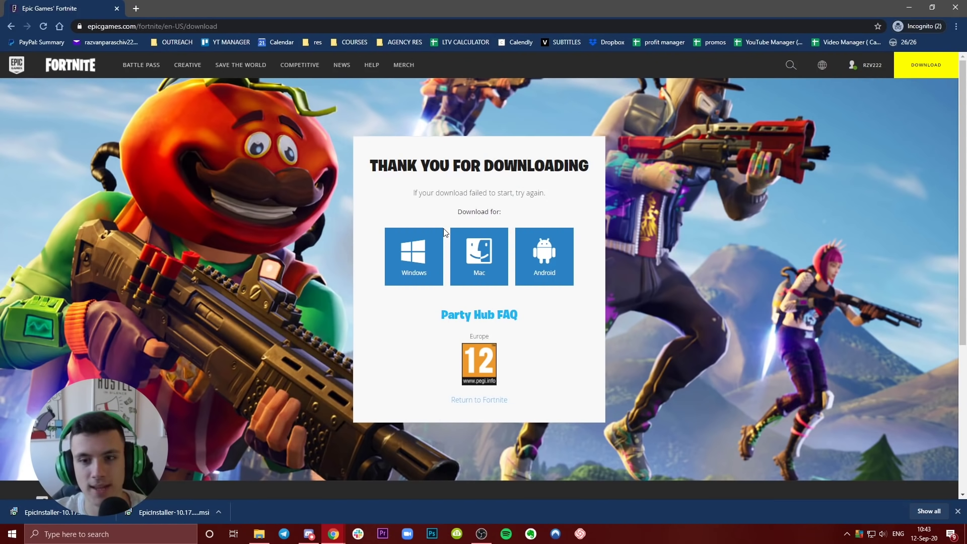
Google 'fornite' in a new incognito tab and open the official Fortnite site.
key(ctrl+t)
text(*)
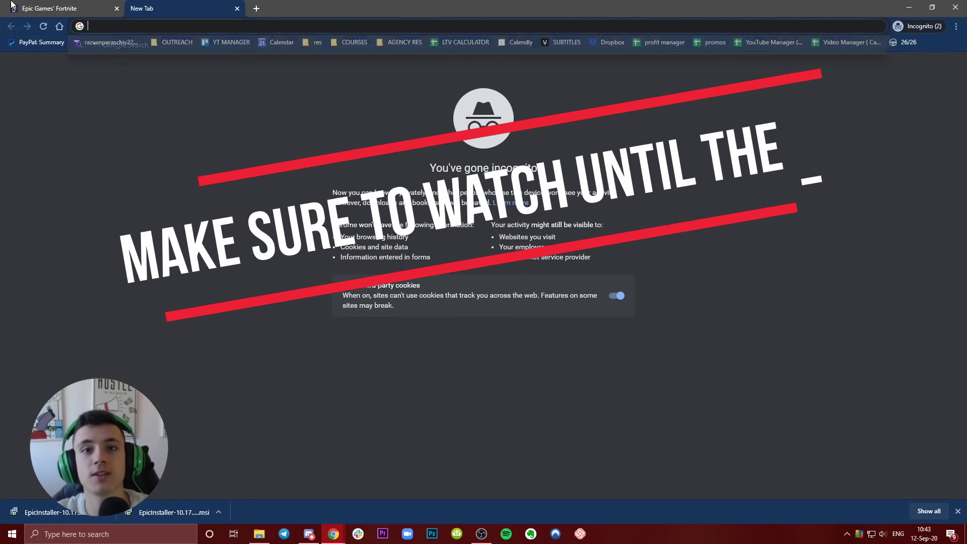
key(BackSpace)
text(fornite)
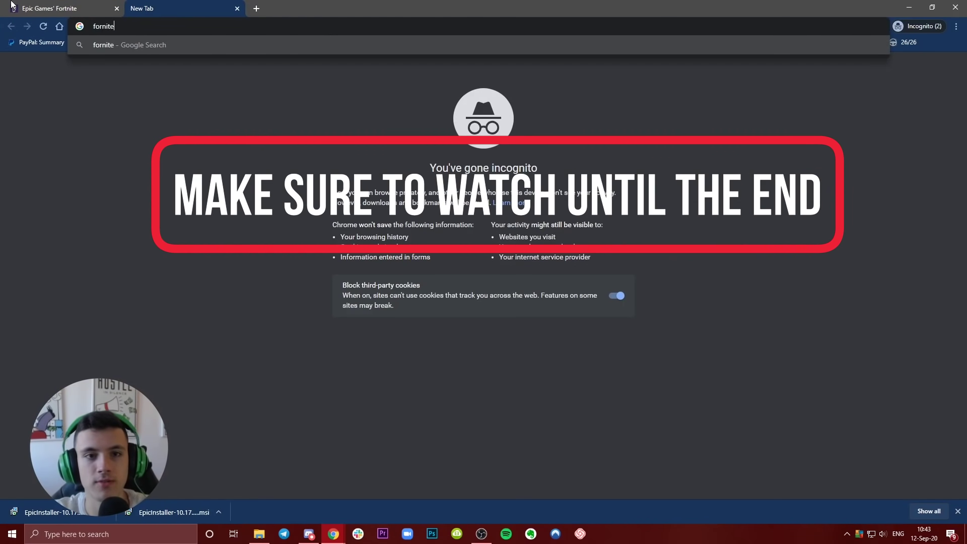
key(Return)
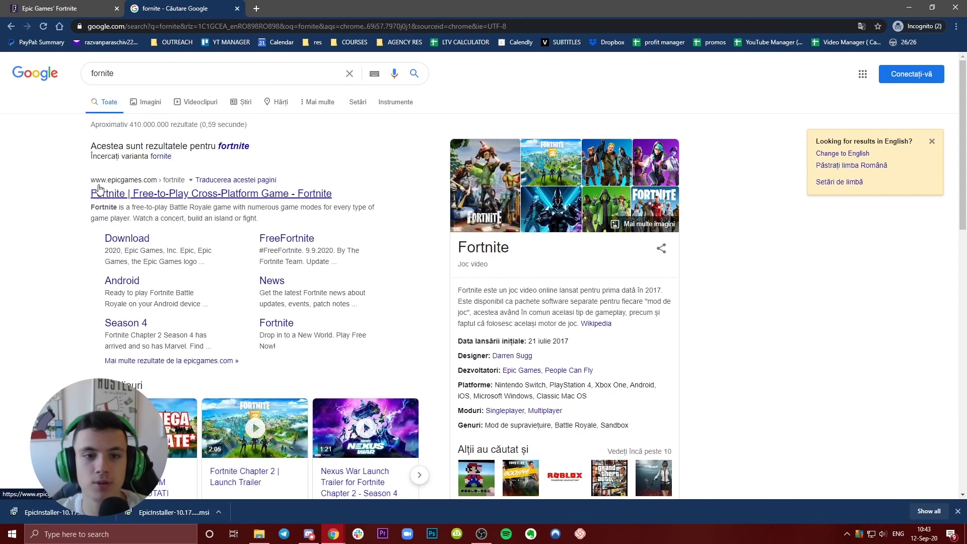
click(149, 196)
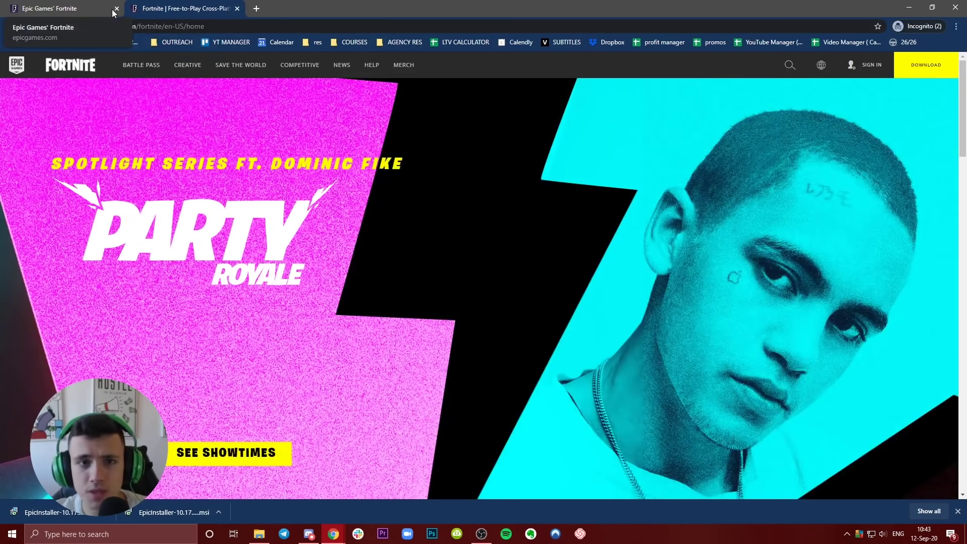
Close the old tab, start the Fortnite download, and sign in with an existing Epic account.
click(115, 9)
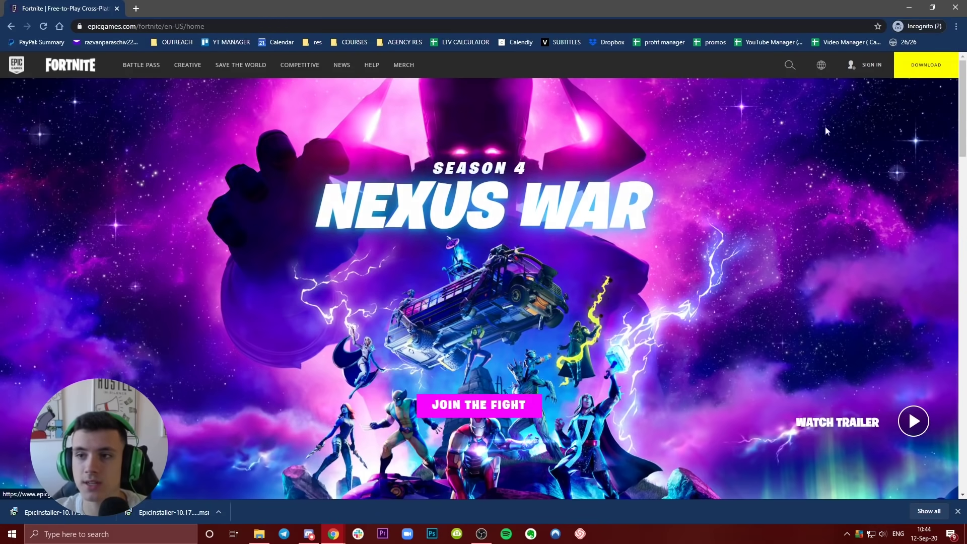
click(915, 69)
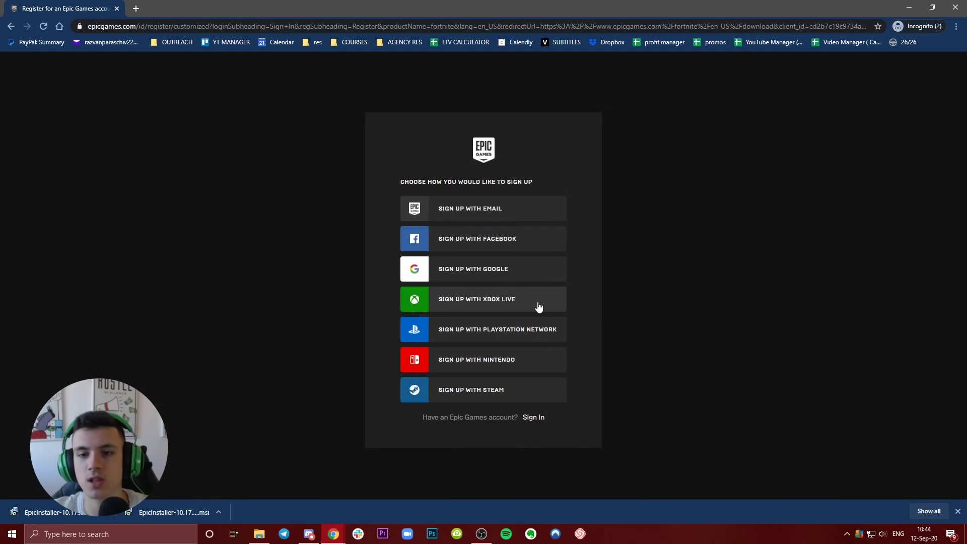
click(539, 419)
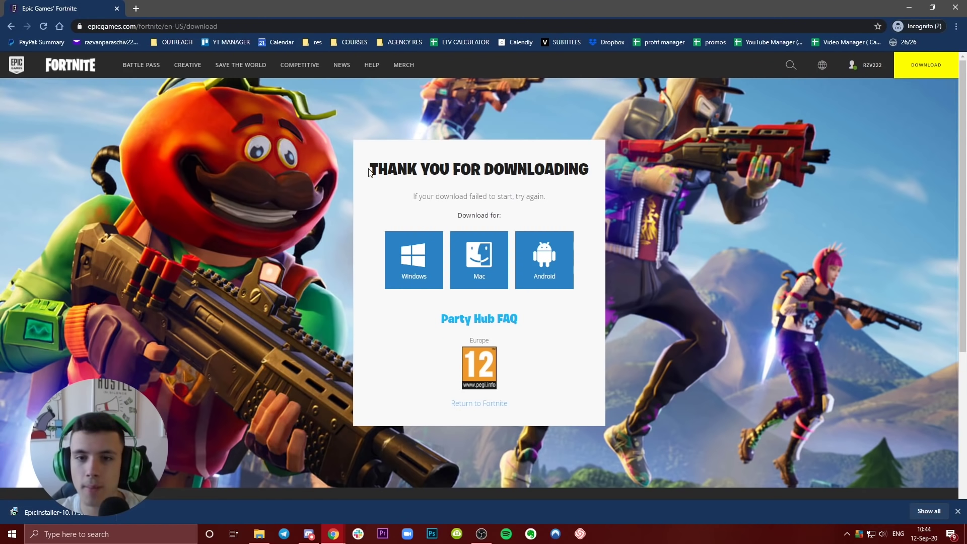
Review the Thank You for Downloading page text, then run the downloaded EpicInstaller.
drag(369, 168, 585, 171)
click(585, 171)
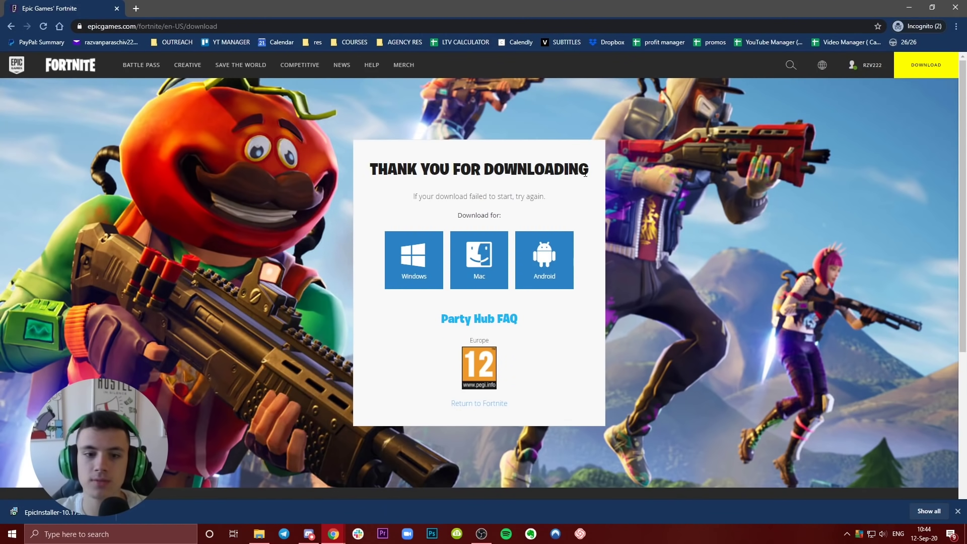
drag(412, 197, 552, 197)
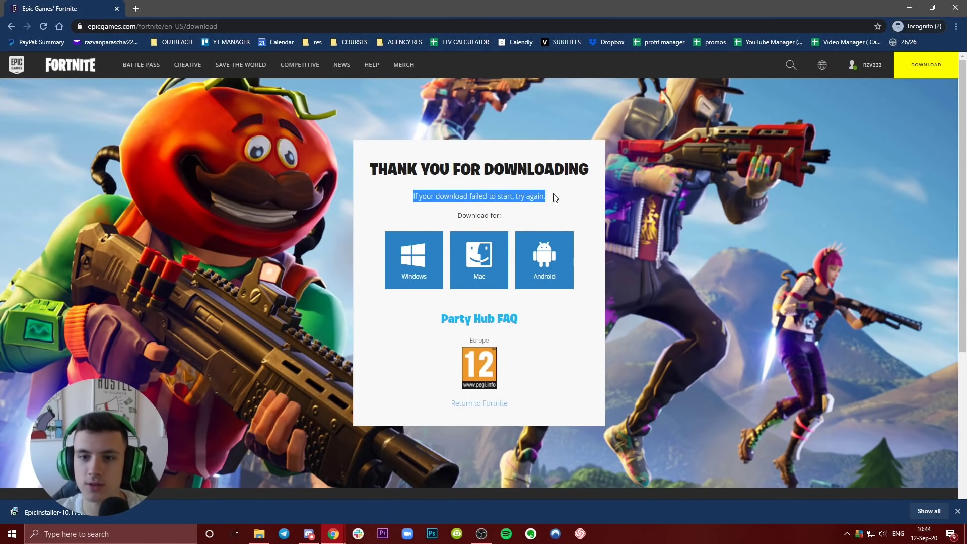
click(527, 198)
drag(456, 215, 531, 217)
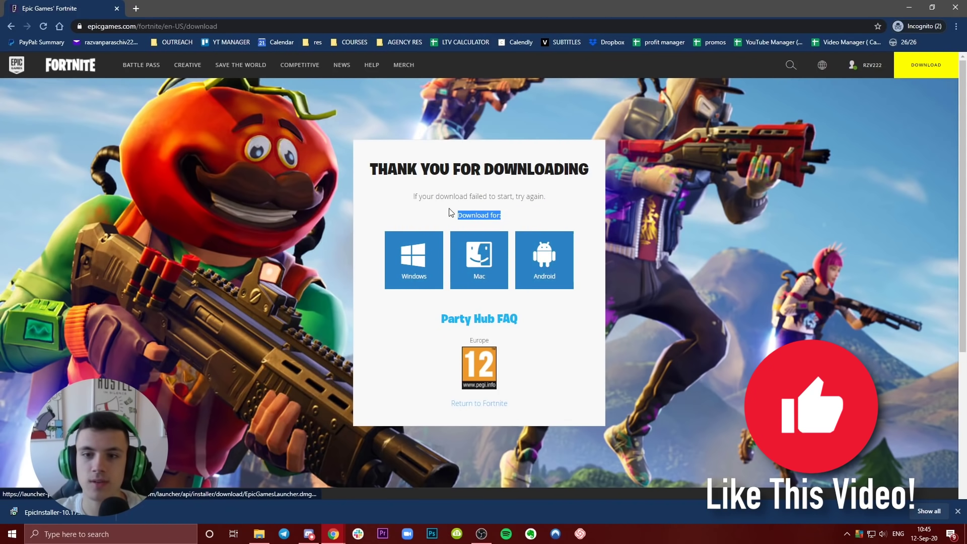
click(431, 196)
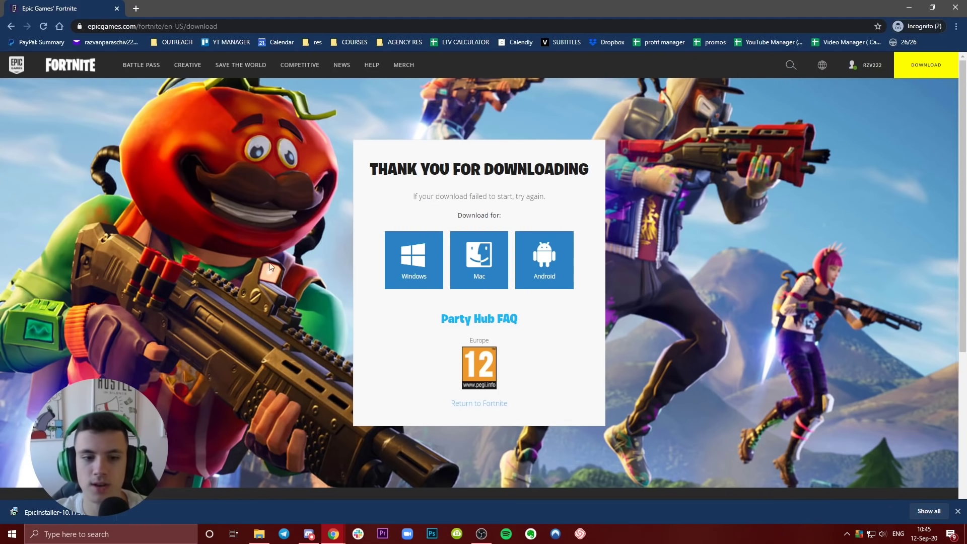
click(48, 517)
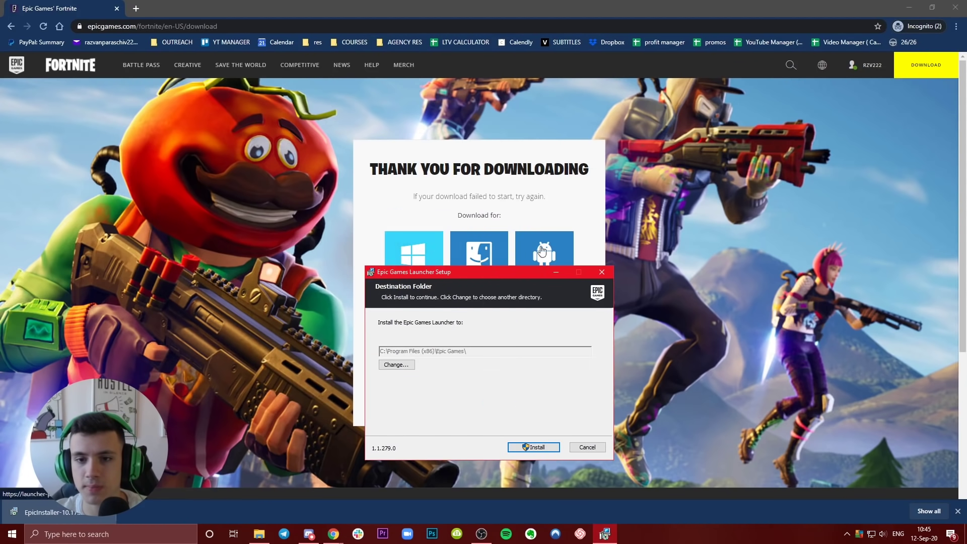
Cancel the running Epic Games Launcher setup and close the interrupted wizard.
drag(497, 272, 494, 312)
key(Escape)
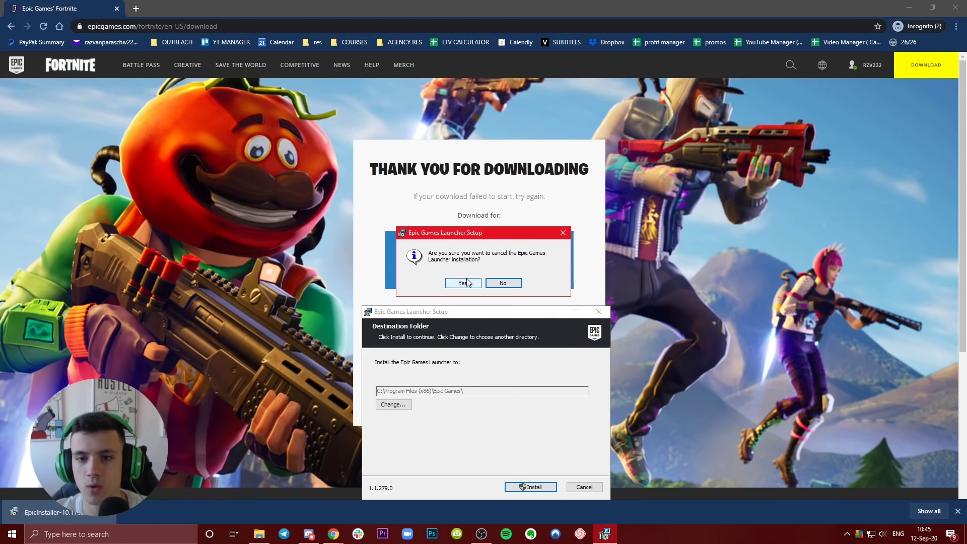
key(y)
key(Return)
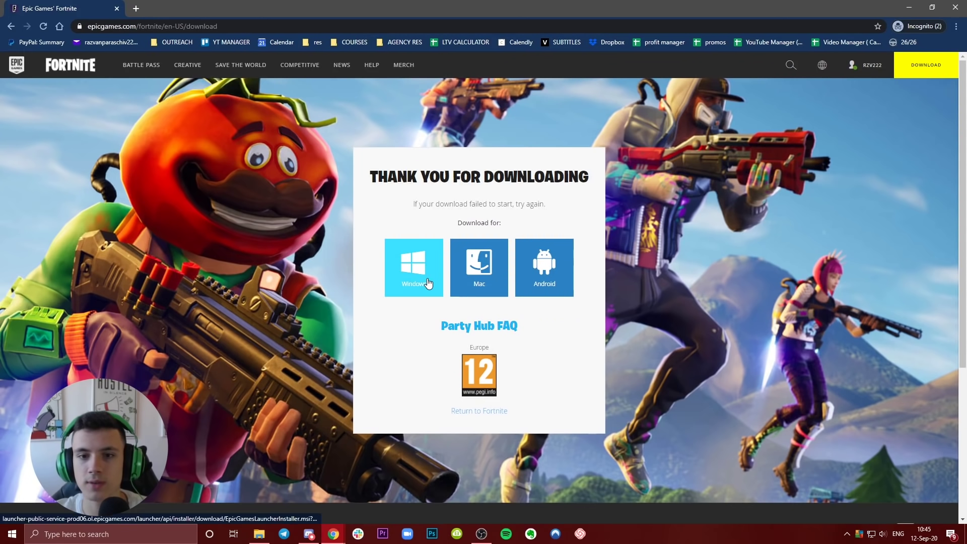
Re-download the Windows installer and install the launcher into C:\Program Files (x86)\Epic Games\.
click(428, 282)
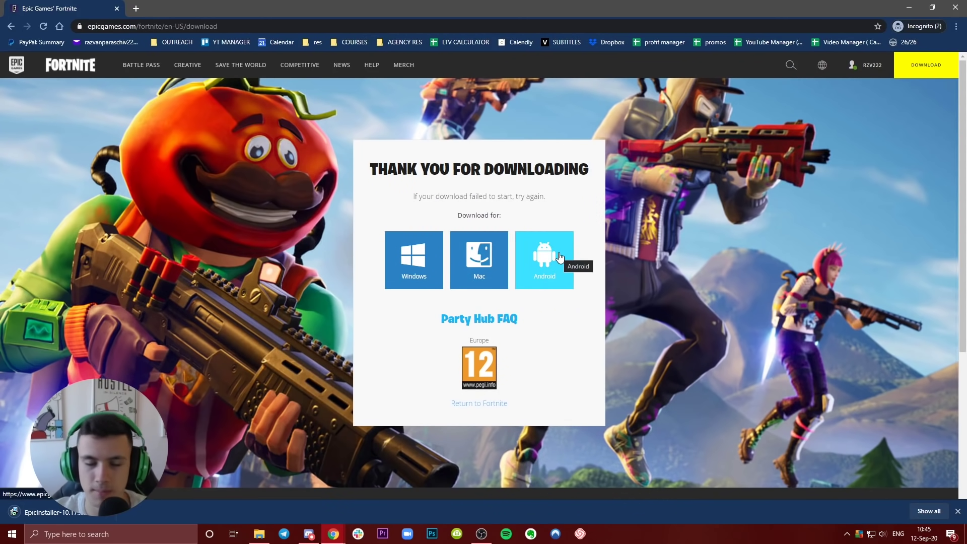
click(42, 513)
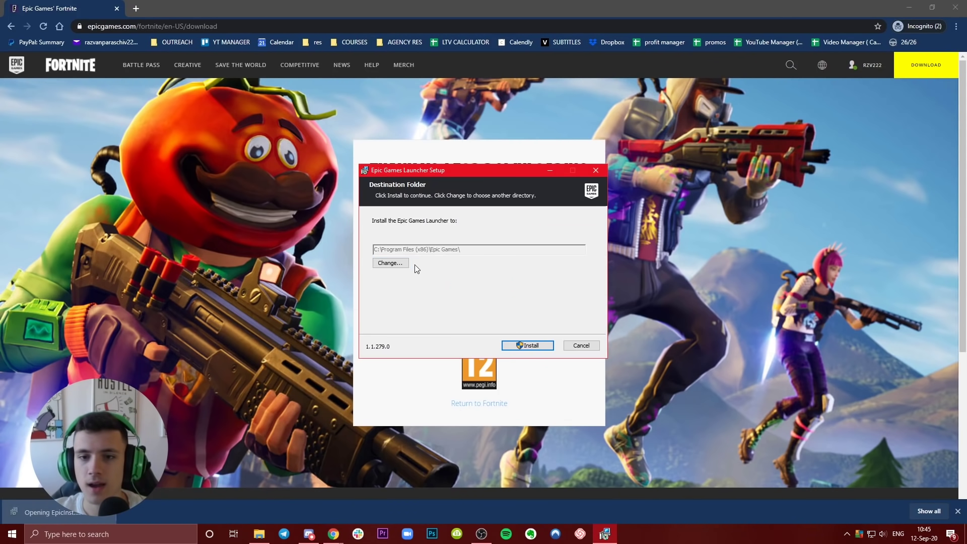
click(390, 262)
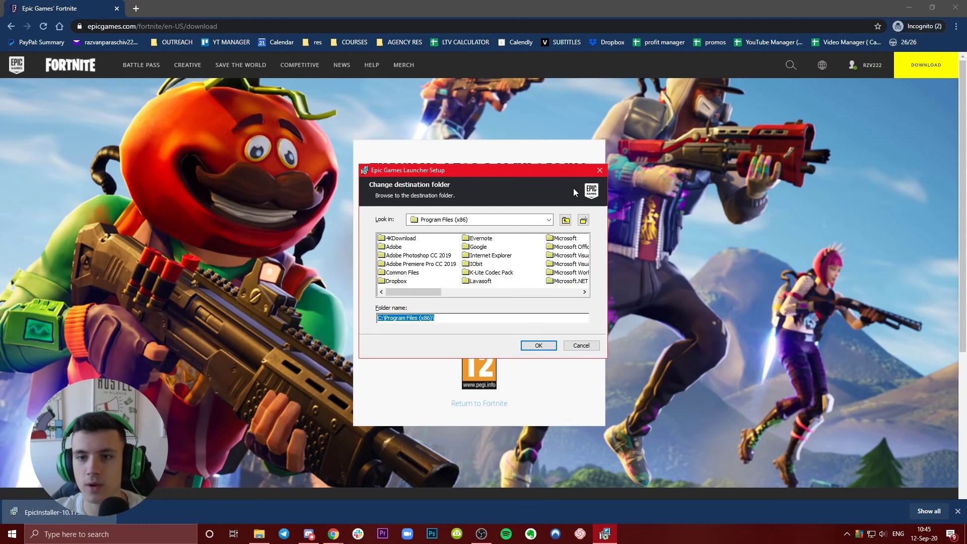
click(538, 345)
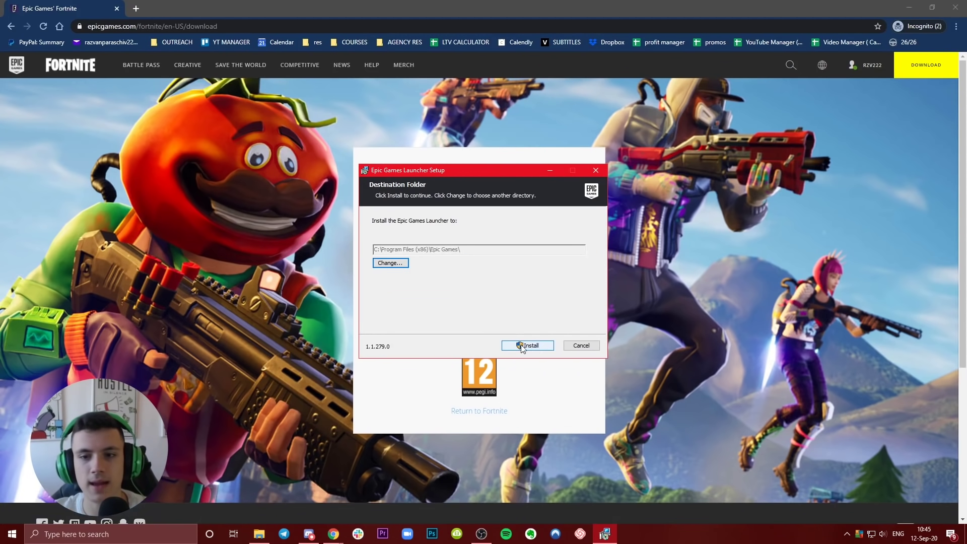
click(522, 345)
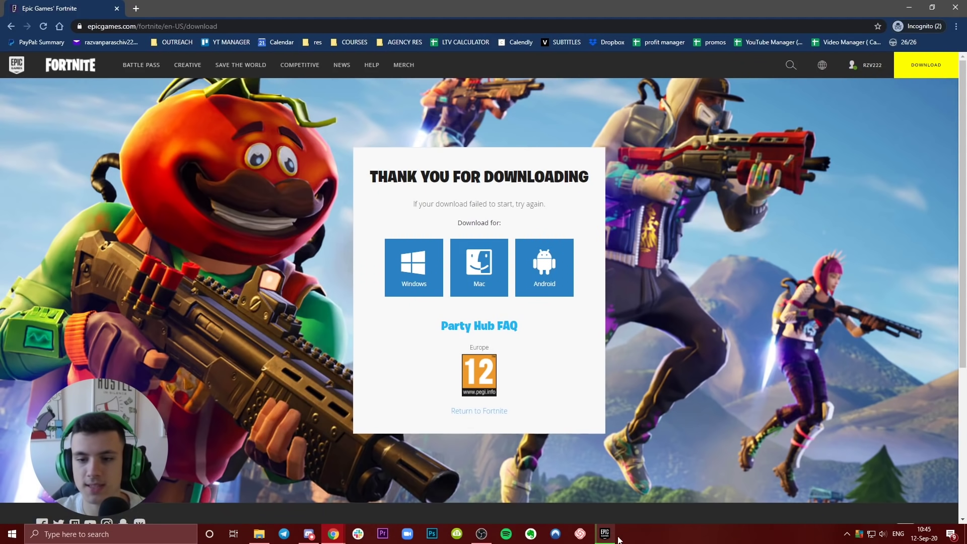
Bring the launcher forward and accept the Fortnite End User License Agreement.
mouse_move(609, 539)
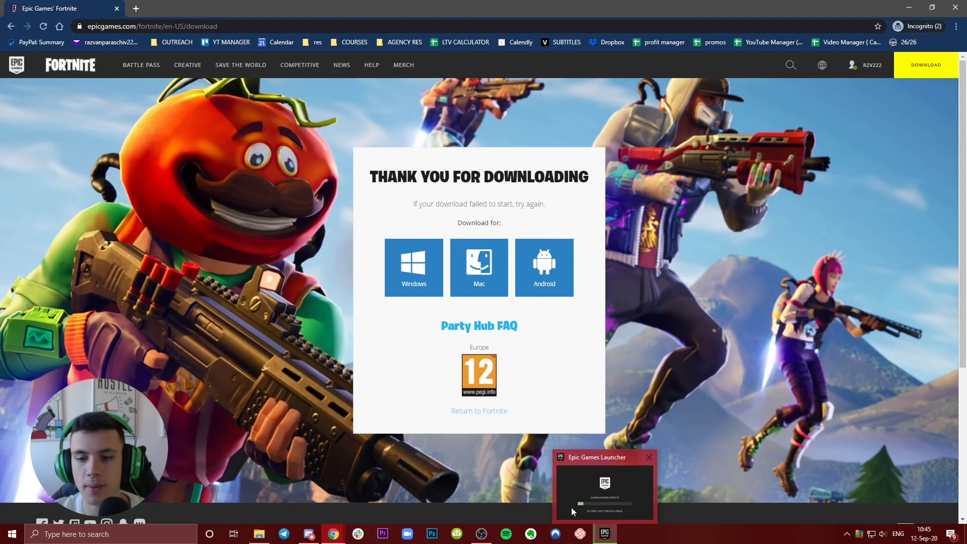
click(609, 538)
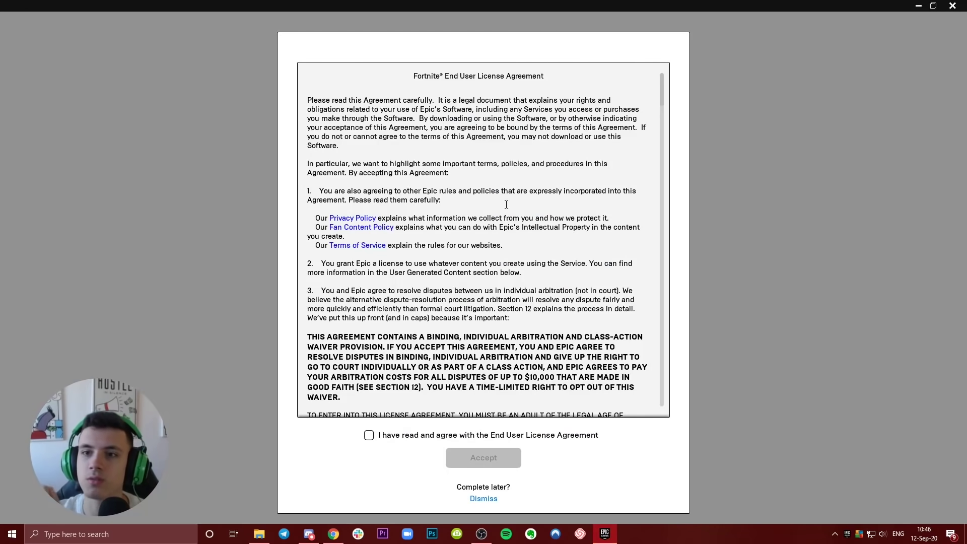
scroll(572, 163, down, 3)
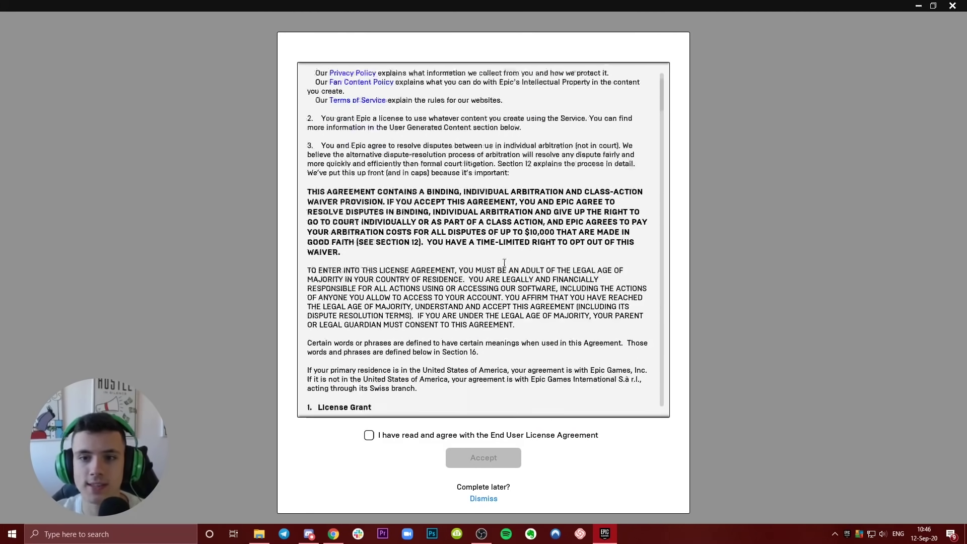
scroll(549, 191, up, 1)
scroll(527, 220, down, 3)
scroll(528, 220, down, 2)
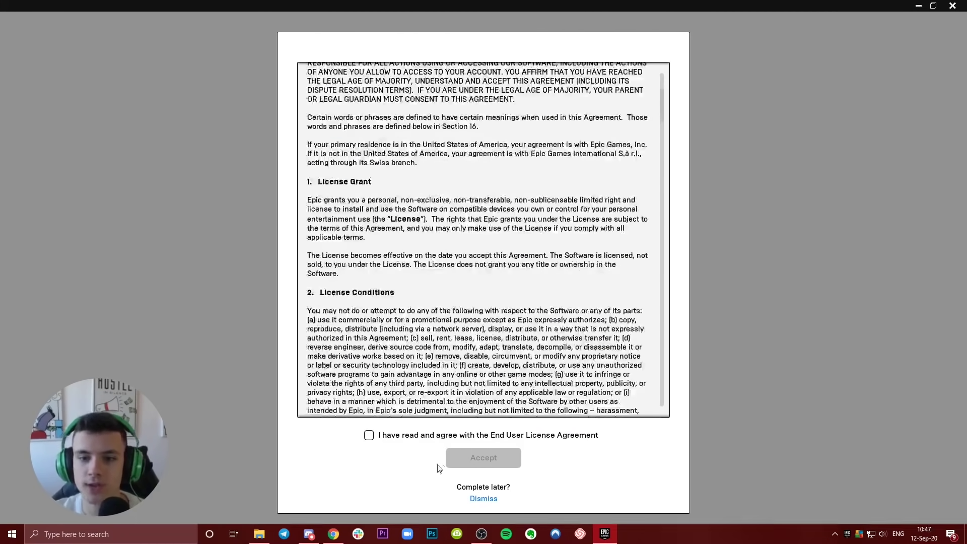
click(369, 435)
click(514, 457)
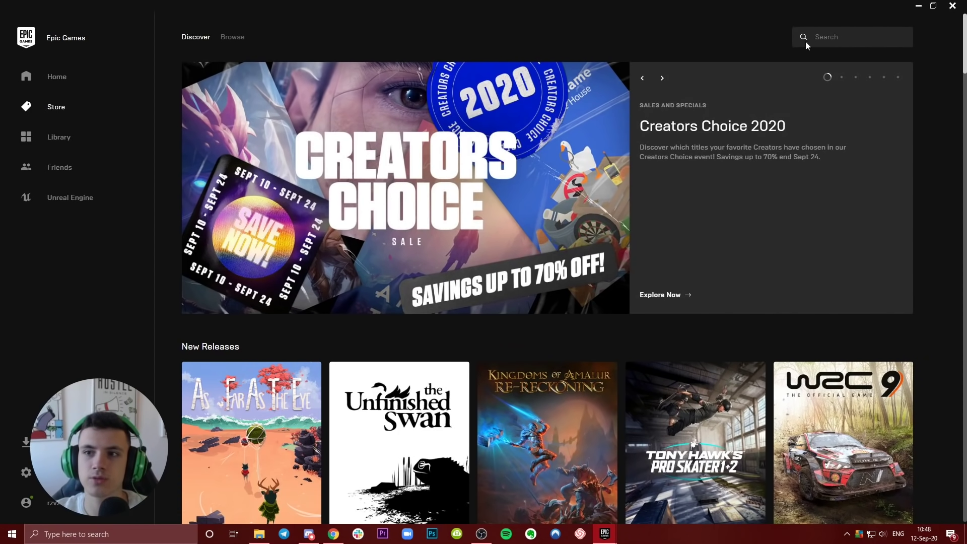
Search the store for 'fortnite', go to its owned Library entry, and start installing it.
text(fortnite)
key(Return)
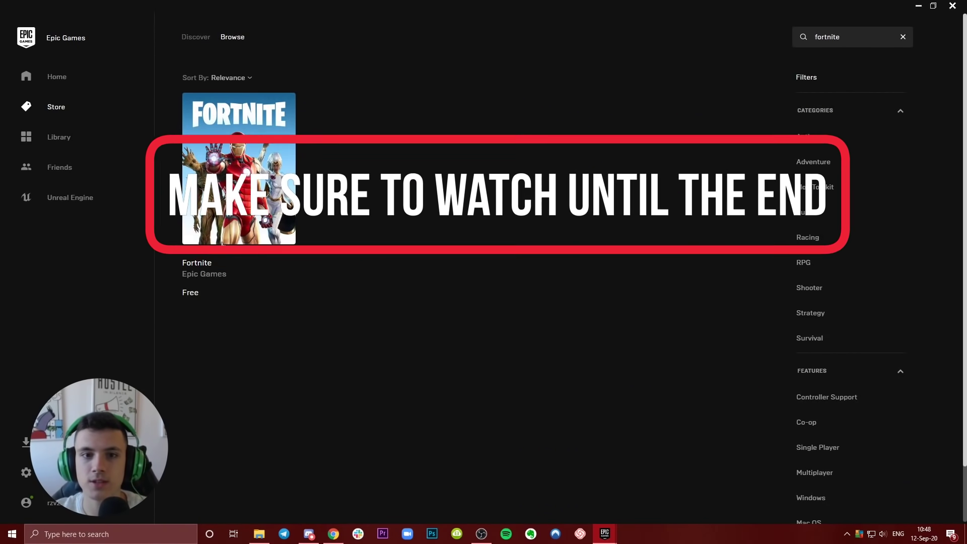
click(243, 260)
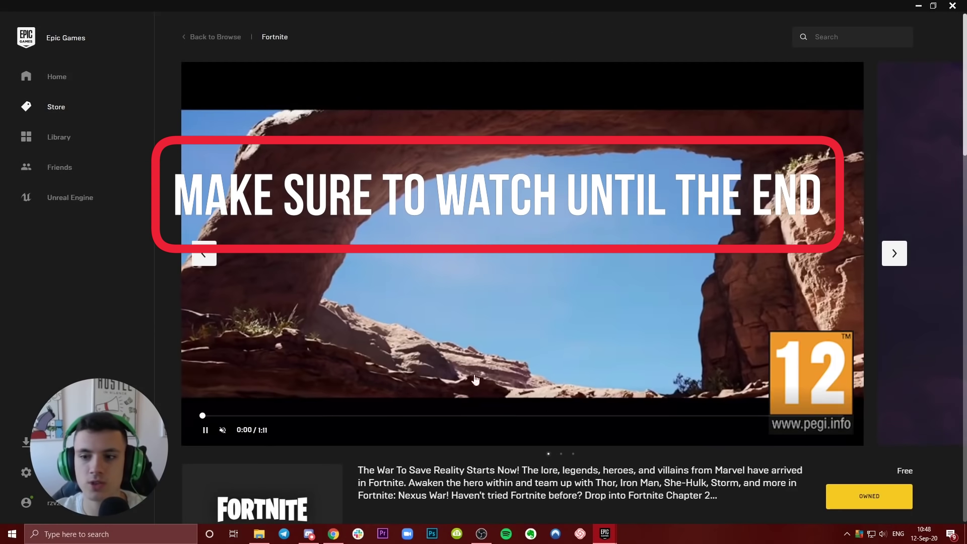
scroll(383, 439, down, 2)
click(875, 394)
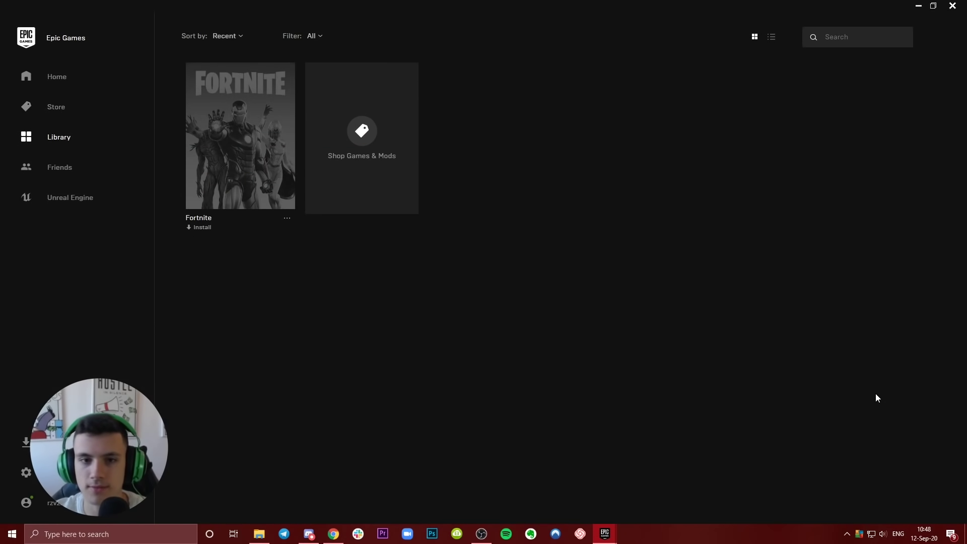
click(200, 229)
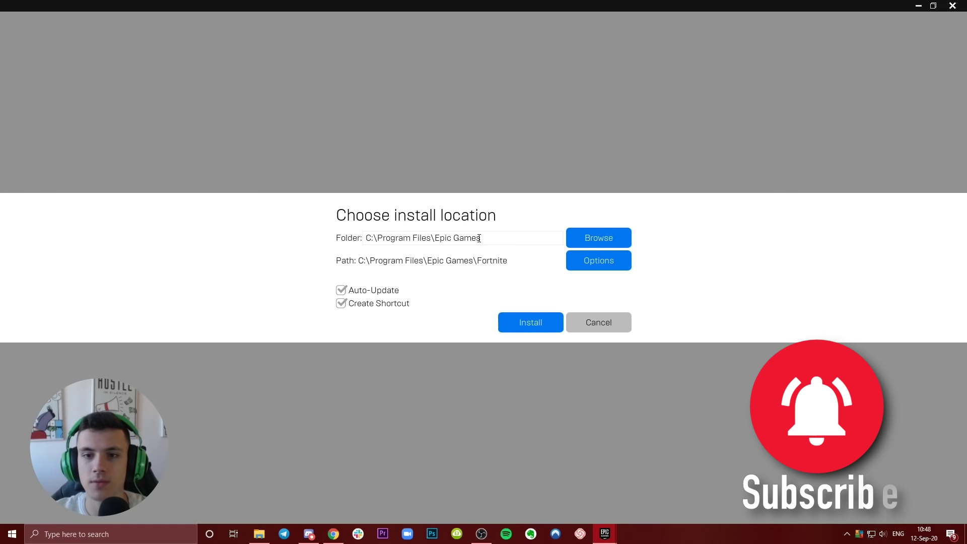
Change Fortnite's install folder to D:\Fortnite and start the installation.
drag(482, 237, 524, 241)
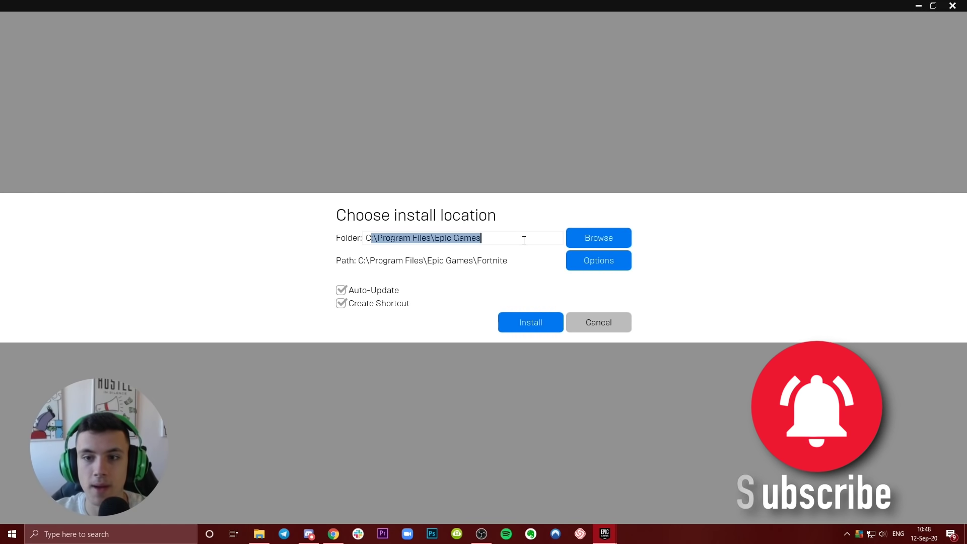
click(583, 238)
scroll(52, 185, down, 1)
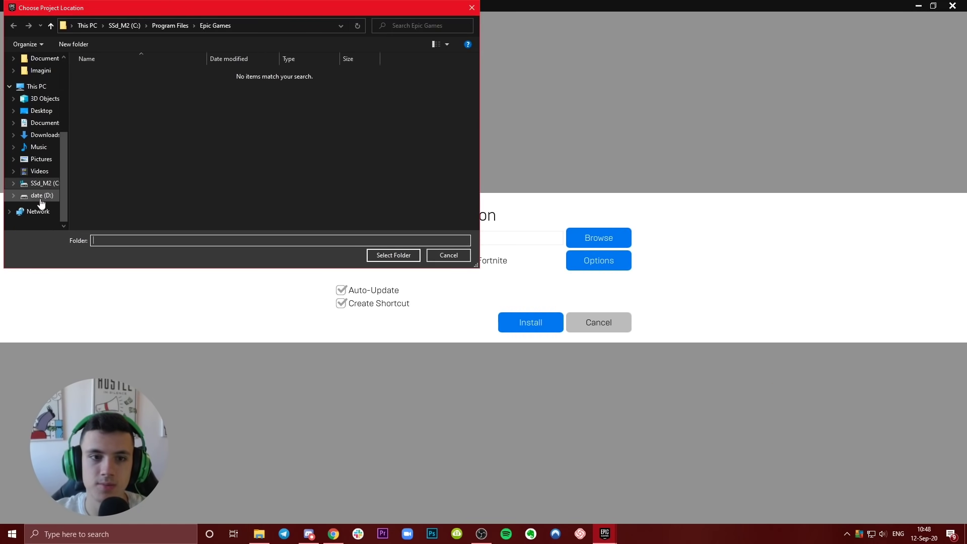
click(41, 196)
click(393, 255)
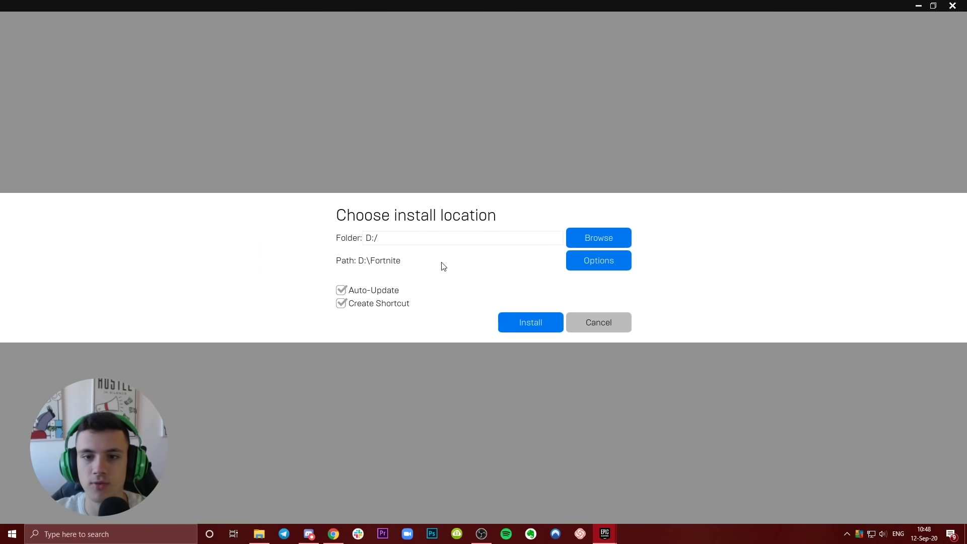
click(538, 325)
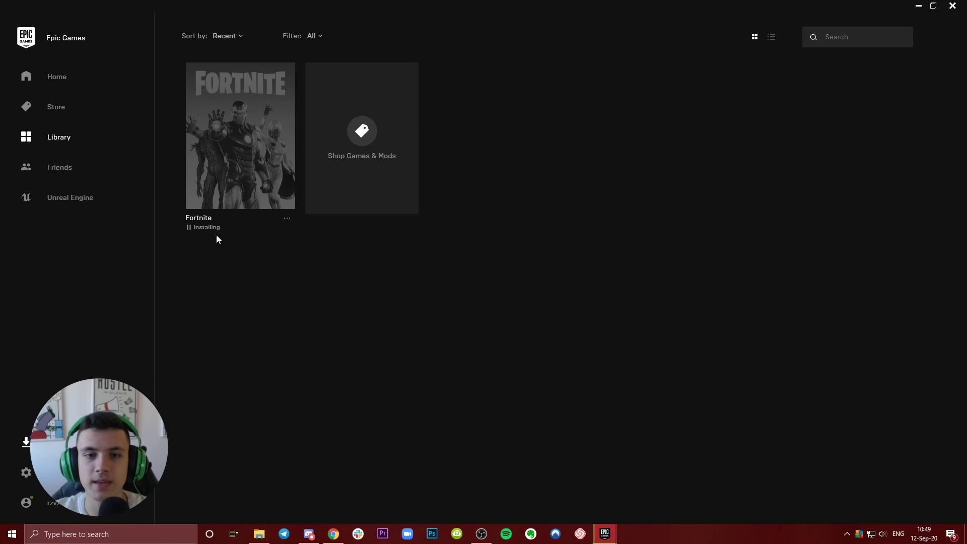
Pause and resume the Fortnite install, then open and close the Add a Friend window.
click(199, 226)
click(192, 231)
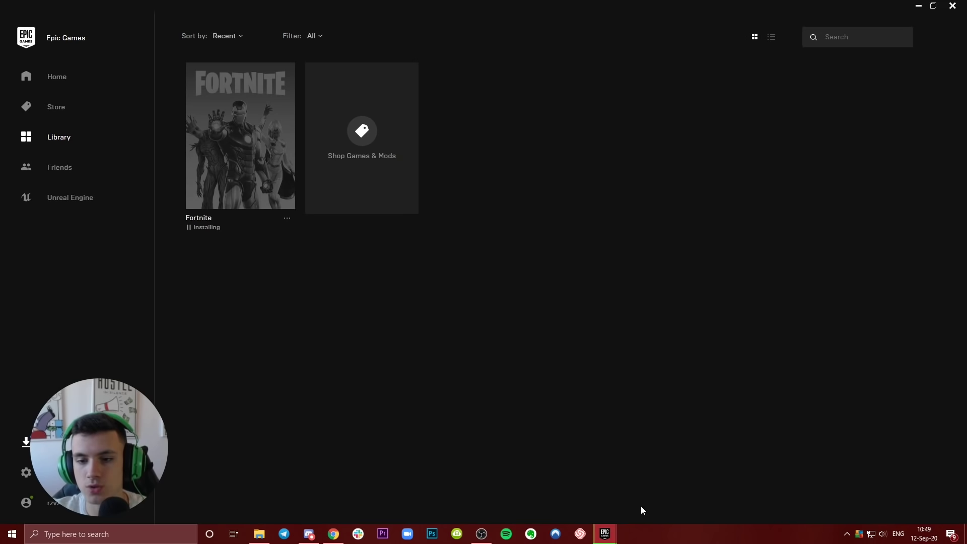
mouse_move(605, 533)
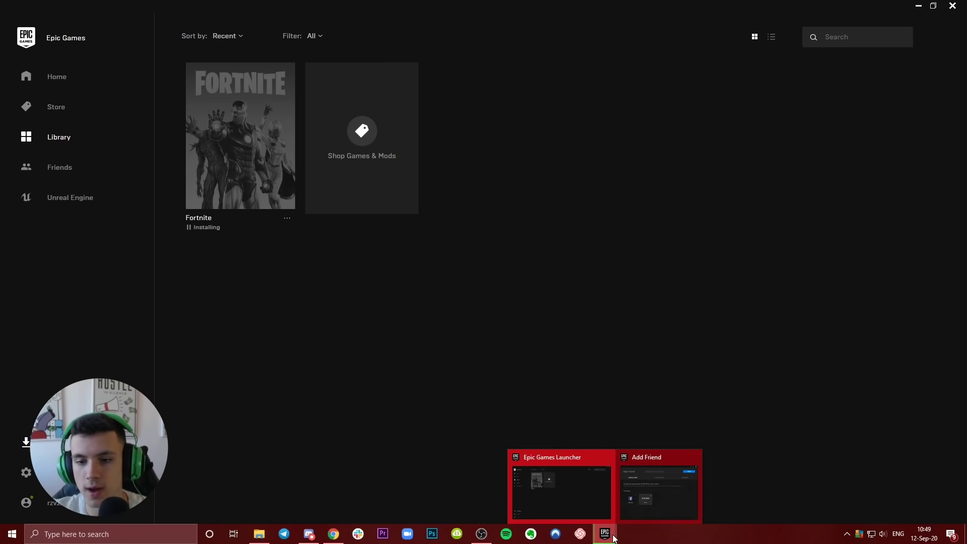
click(636, 507)
click(815, 60)
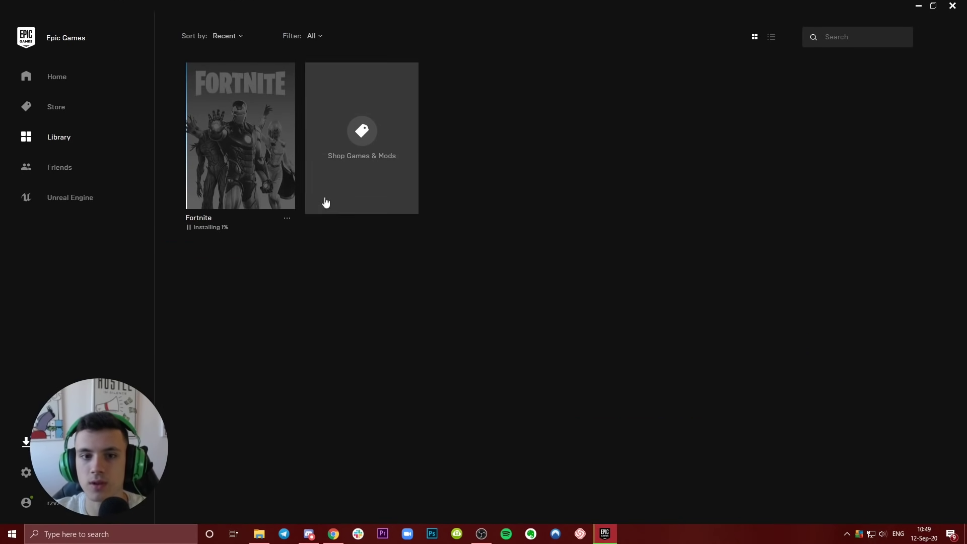